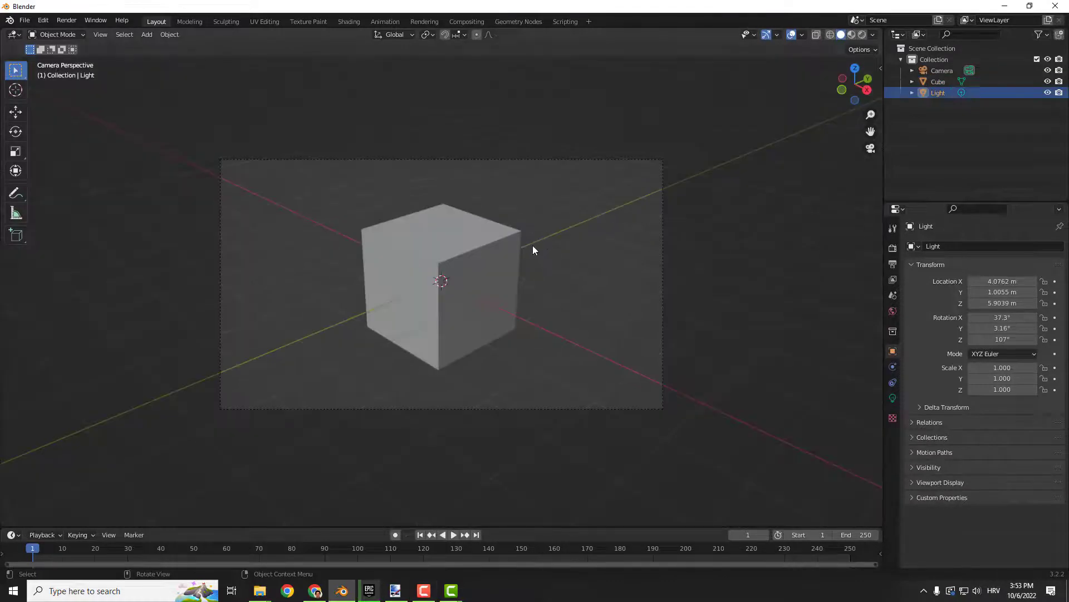
# Step: Enter camera view with Numpad 0, then orbit away into User Perspective around the cube
pyautogui.moveTo(514, 256); pyautogui.dragTo(528, 243, button='middle')
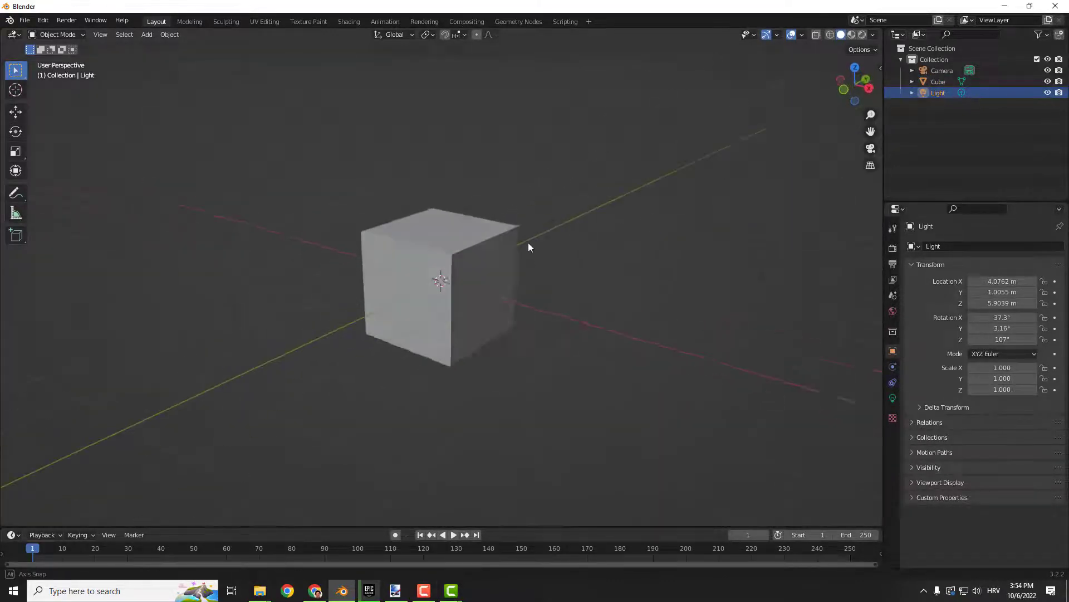
pyautogui.press('KP_0')
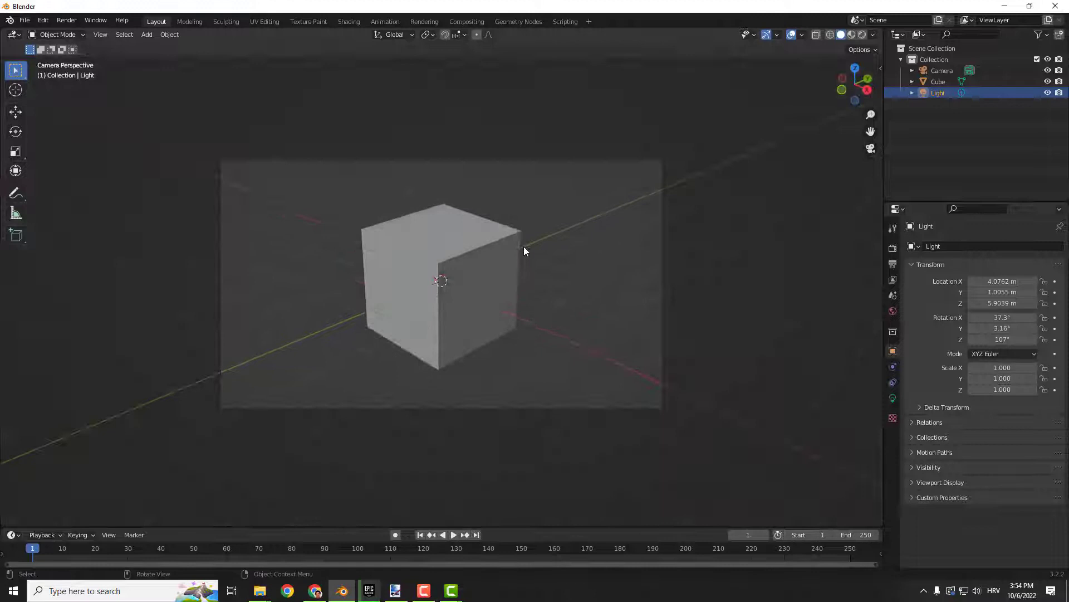
pyautogui.moveTo(531, 244)
pyautogui.keyDown('shift'); pyautogui.mouseDown(button='middle')
pyautogui.moveTo(485, 238)
pyautogui.moveTo(490, 224)
pyautogui.moveTo(513, 247)
pyautogui.mouseUp(button='middle'); pyautogui.keyUp('shift')
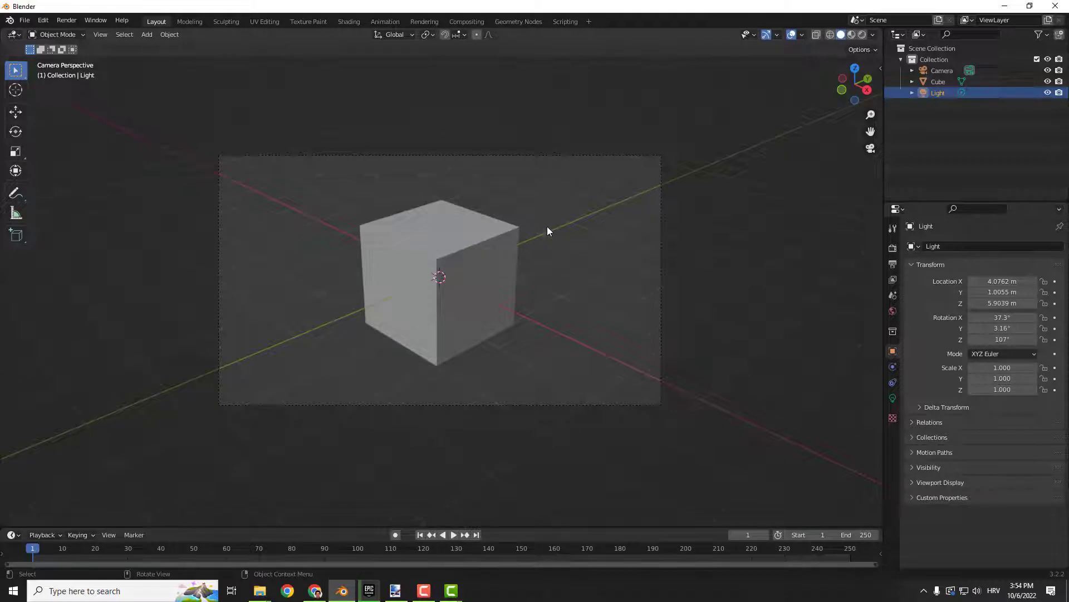
pyautogui.moveTo(547, 228); pyautogui.dragTo(577, 237, button='middle')
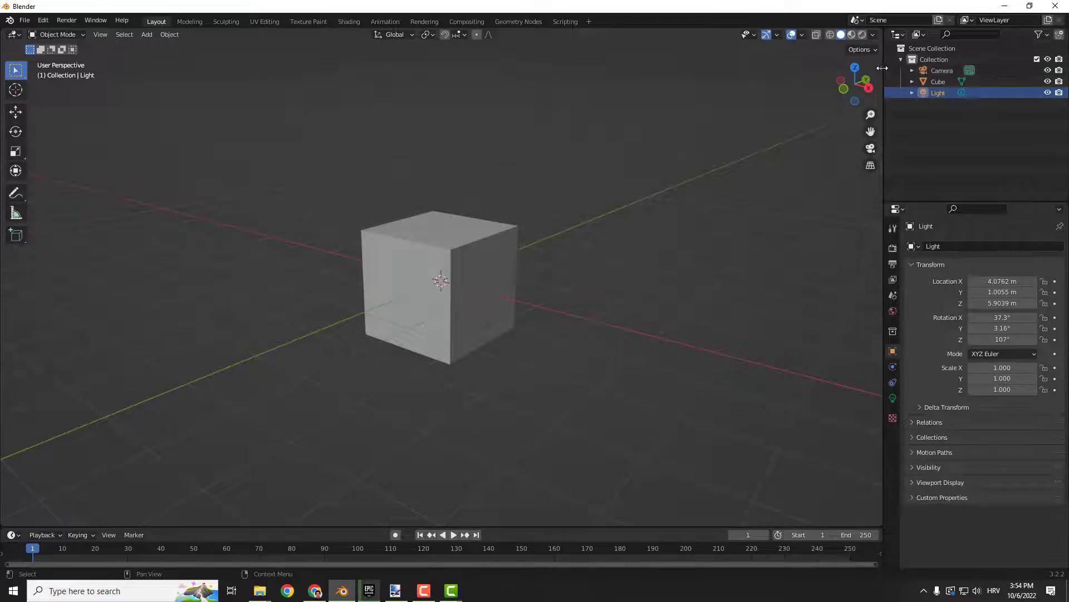
# Step: Widen the sidebar's View tab, enable the Camera to View lock, and deselect the light
pyautogui.click(879, 68)
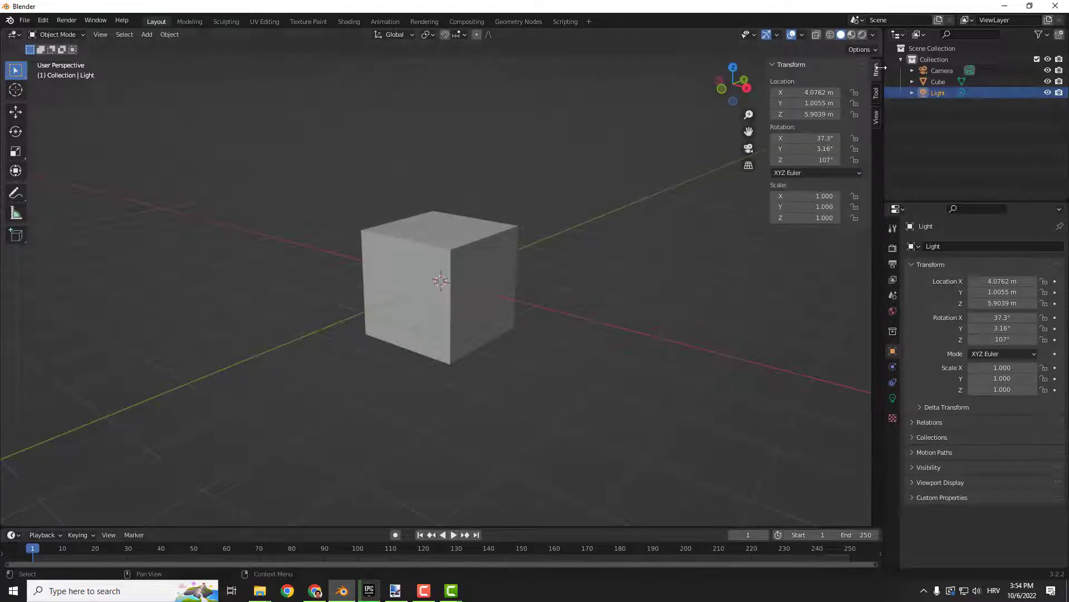
pyautogui.click(877, 117)
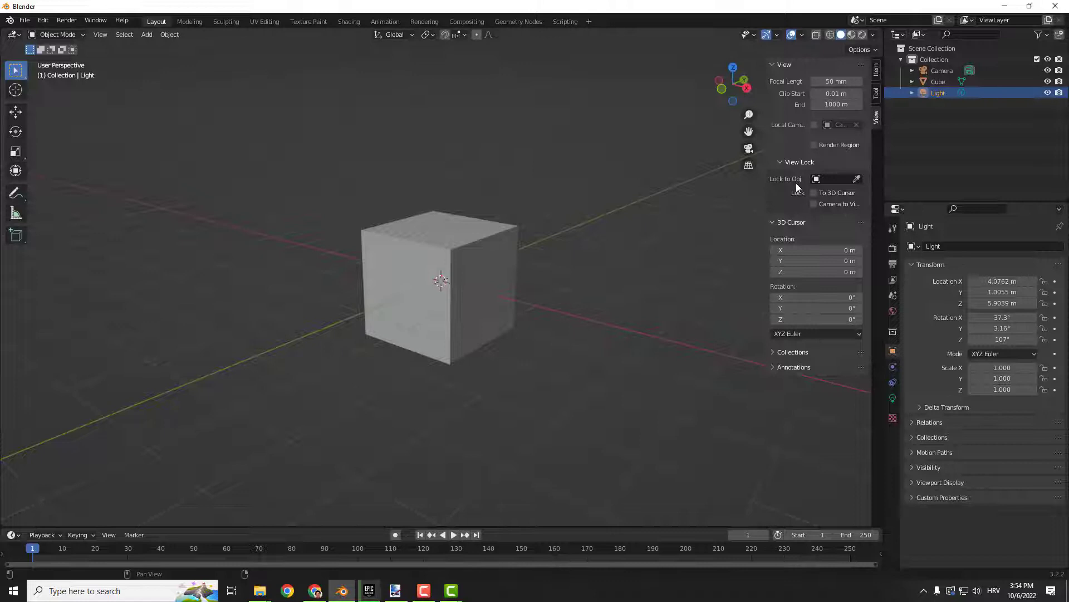
pyautogui.moveTo(765, 200); pyautogui.dragTo(734, 202)
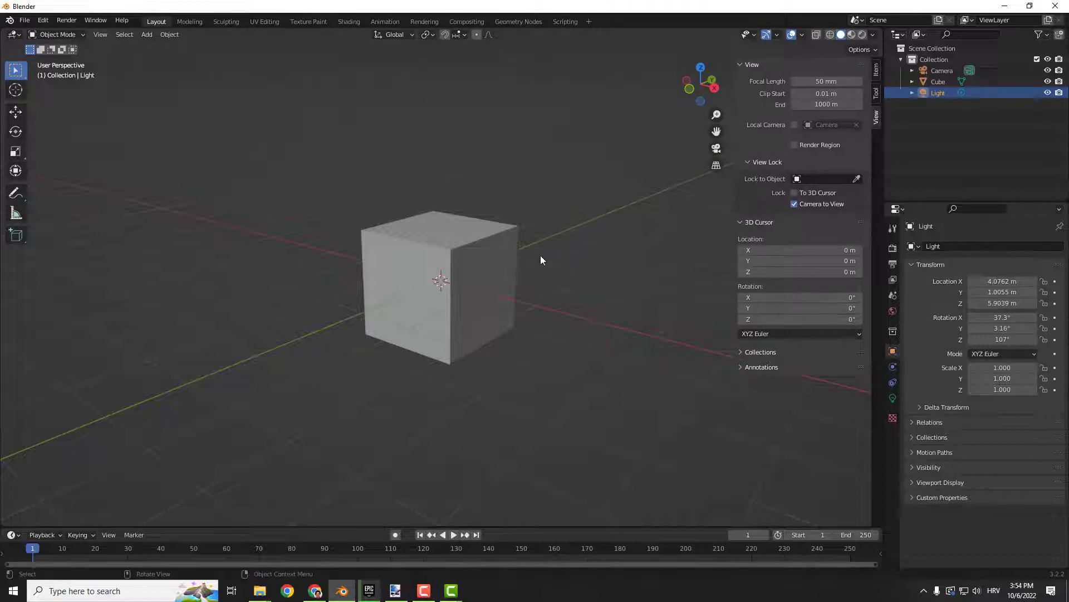
pyautogui.click(558, 235)
# Step: From camera view (Numpad 0), orbit the locked camera in close to the cube's corner
pyautogui.press('KP_0')
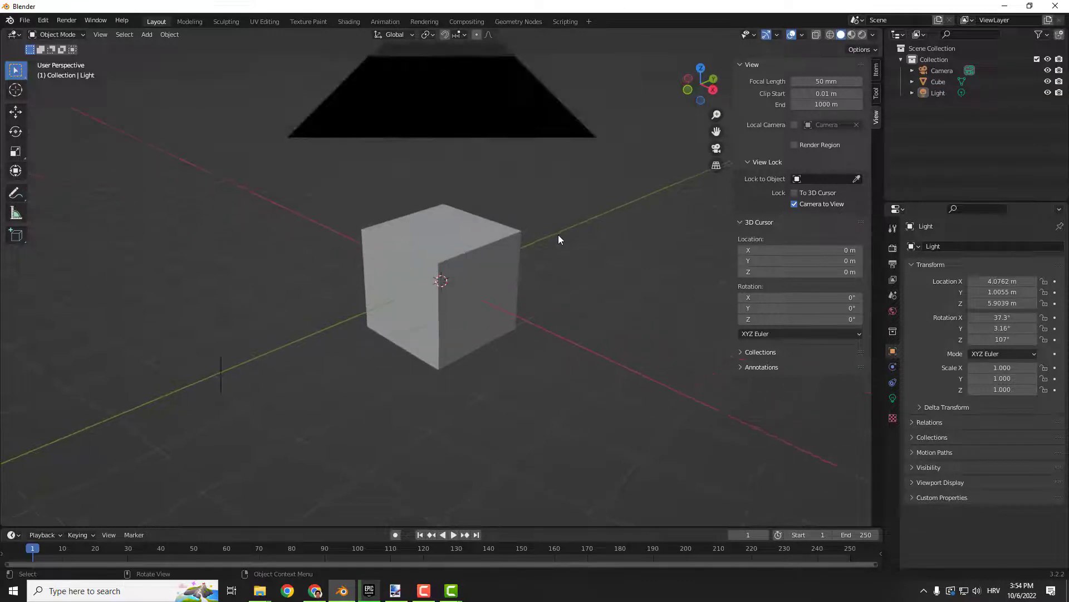
pyautogui.scroll(-3, 459, 252)
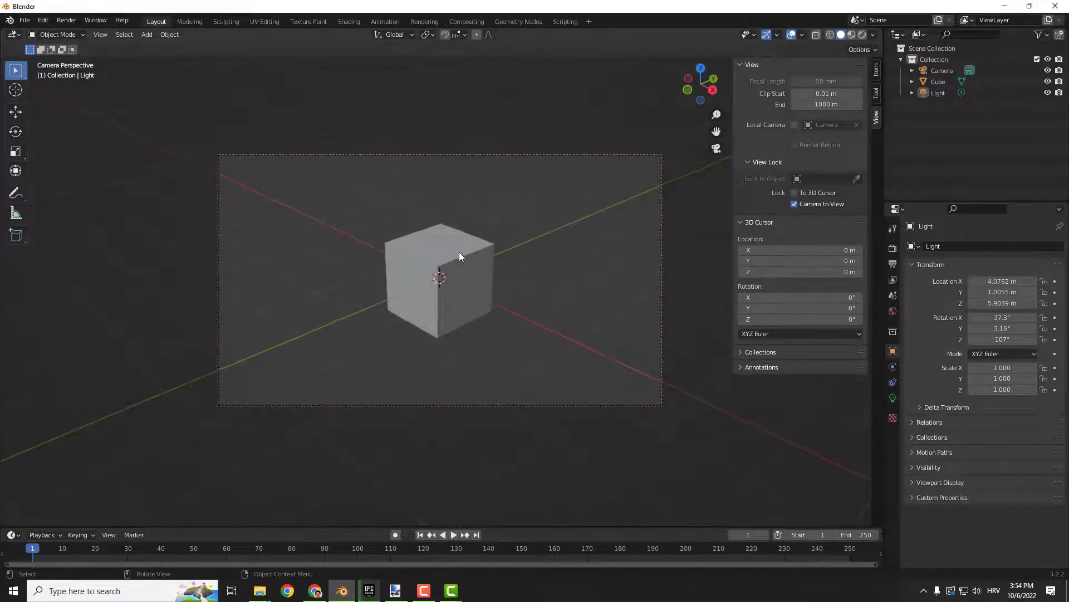
pyautogui.scroll(3, 459, 252)
pyautogui.scroll(-3, 459, 251)
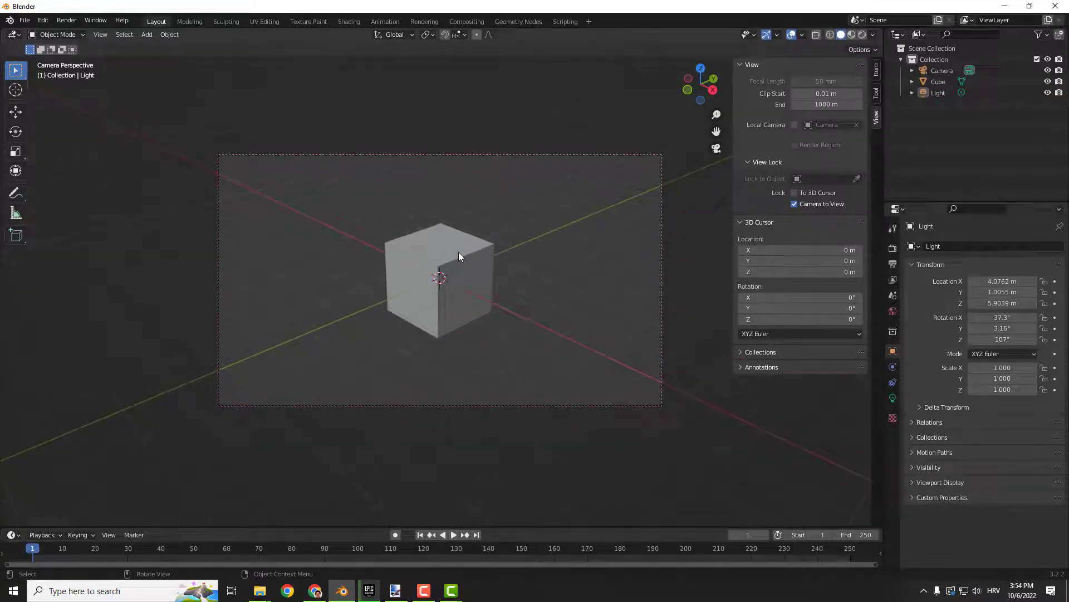
pyautogui.scroll(3, 459, 252)
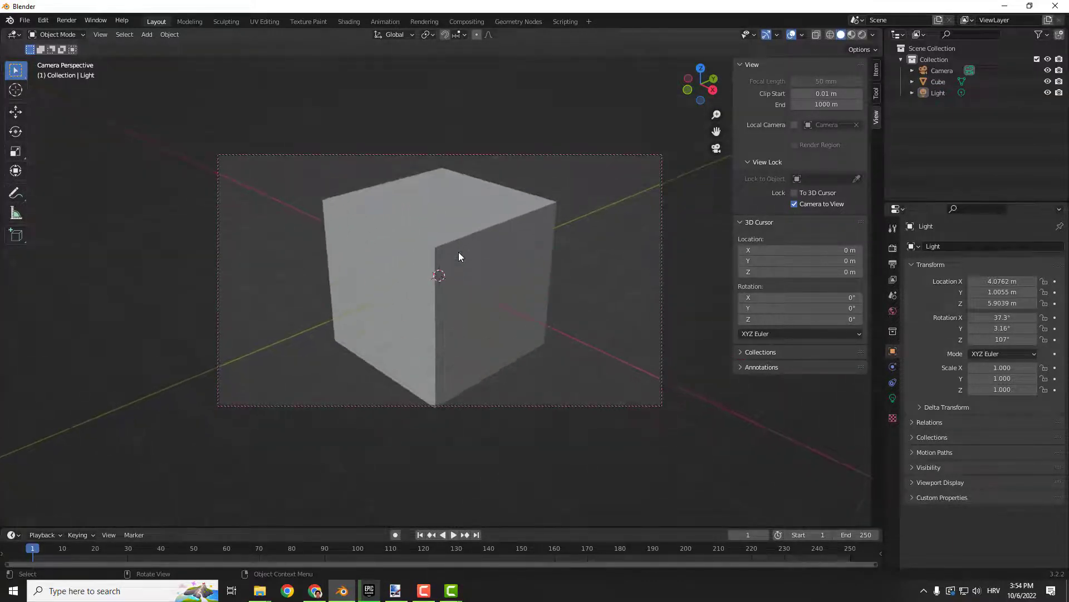
pyautogui.scroll(-1, 458, 251)
pyautogui.scroll(-2, 461, 253)
pyautogui.scroll(3, 459, 246)
pyautogui.scroll(-2, 455, 248)
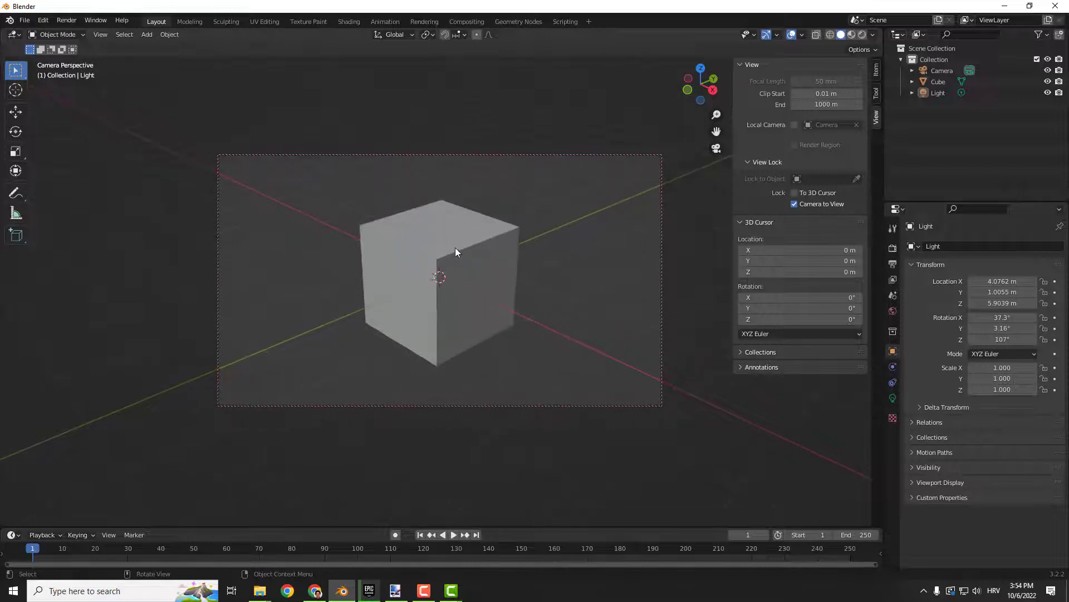
pyautogui.scroll(-2, 455, 248)
pyautogui.scroll(2, 456, 247)
pyautogui.moveTo(455, 244)
pyautogui.mouseDown(button='middle')
pyautogui.moveTo(494, 273)
pyautogui.moveTo(339, 215)
pyautogui.moveTo(487, 158)
pyautogui.moveTo(431, 270)
pyautogui.moveTo(326, 239)
pyautogui.moveTo(394, 236)
pyautogui.moveTo(332, 310)
pyautogui.moveTo(341, 382)
pyautogui.moveTo(506, 271)
pyautogui.moveTo(452, 259)
pyautogui.mouseUp(button='middle')
pyautogui.scroll(1, 414, 254)
pyautogui.scroll(3, 414, 254)
pyautogui.scroll(3, 429, 252)
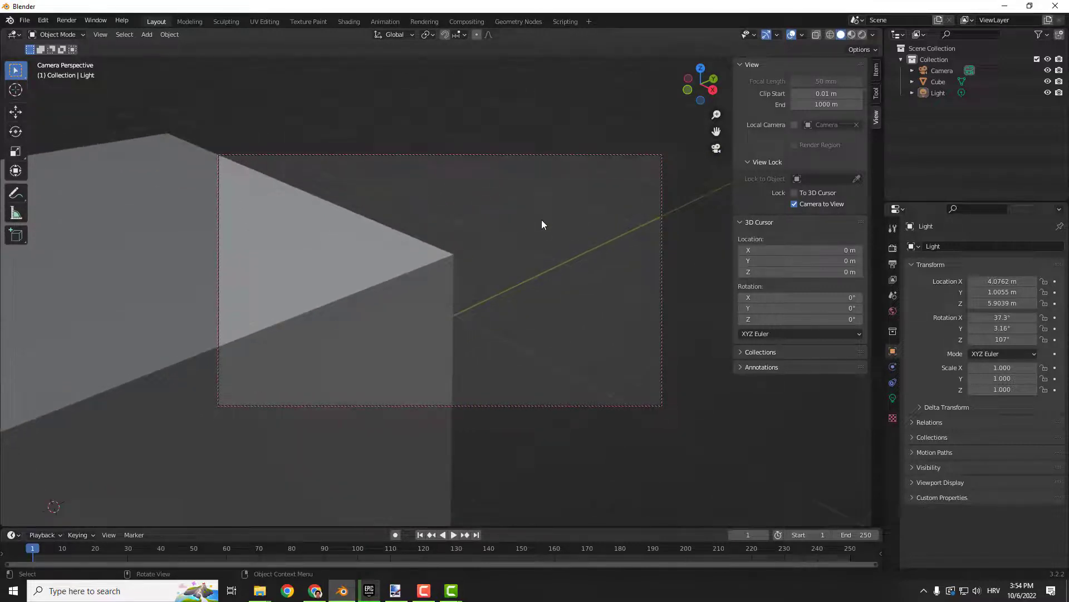
# Step: Turn off Camera to View and orbit out to see the moved camera
pyautogui.click(794, 205)
pyautogui.moveTo(576, 226)
pyautogui.mouseDown(button='middle')
pyautogui.moveTo(596, 223)
pyautogui.moveTo(552, 232)
pyautogui.moveTo(595, 190)
pyautogui.mouseUp(button='middle')
pyautogui.scroll(-2, 552, 231)
pyautogui.scroll(-4, 506, 243)
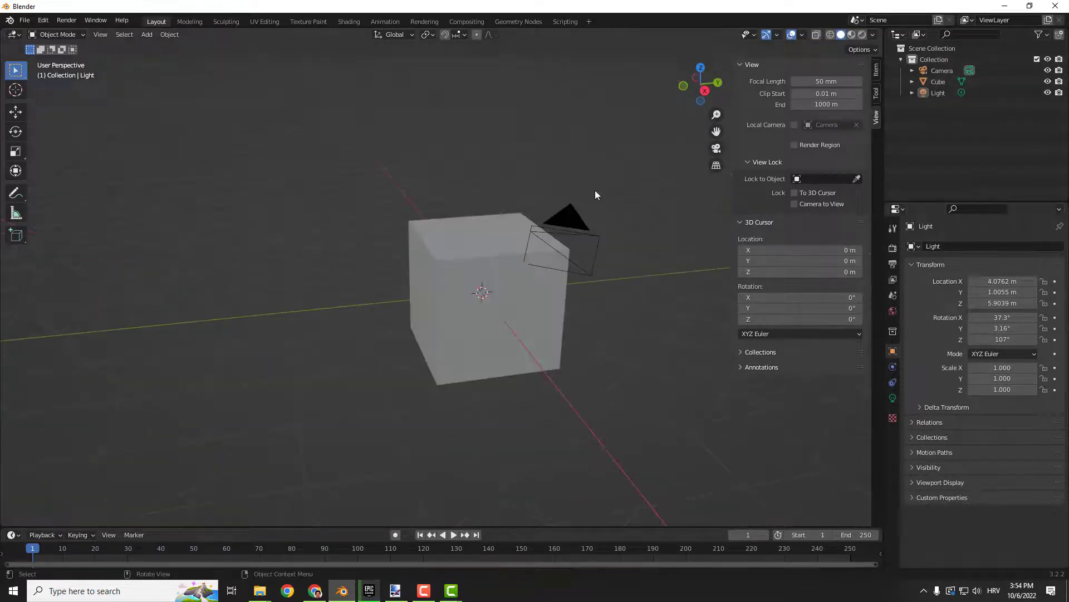